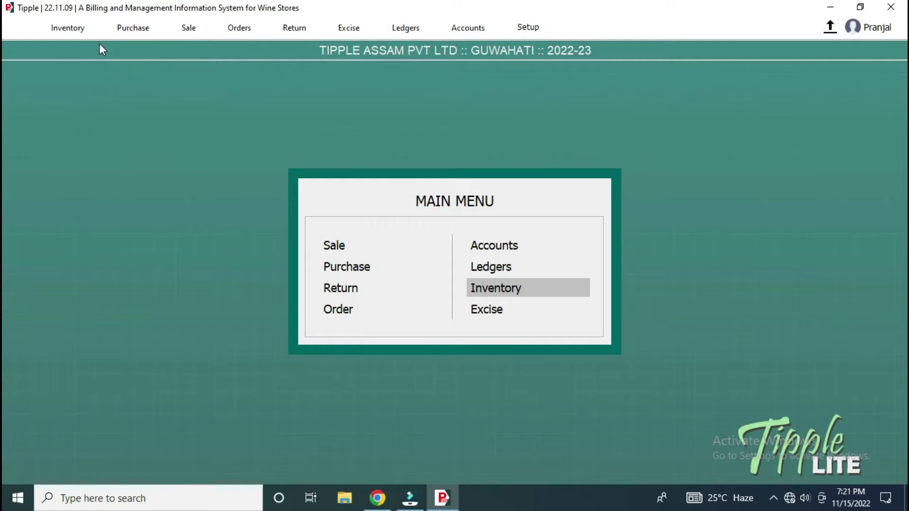
# - Open the form for adding a new item to the inventory
pyautogui.click(76, 36)
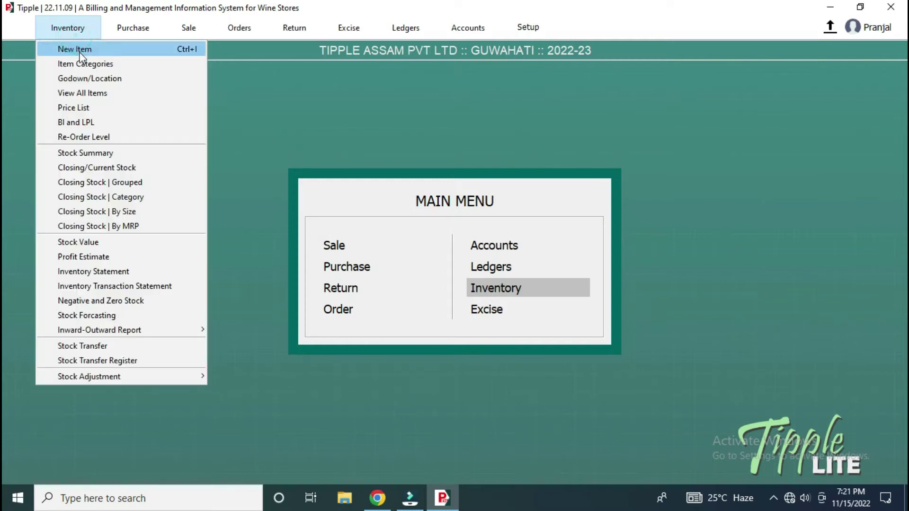
pyautogui.click(308, 91)
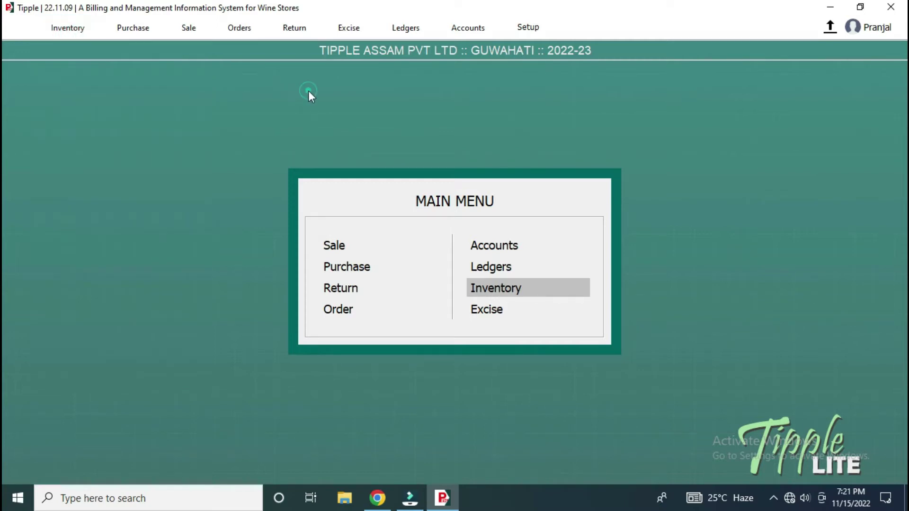
pyautogui.press('Left')
pyautogui.press('Right')
pyautogui.press('Up')
pyautogui.press('Down')
pyautogui.press('Down')
pyautogui.press('Up')
pyautogui.press('Return')
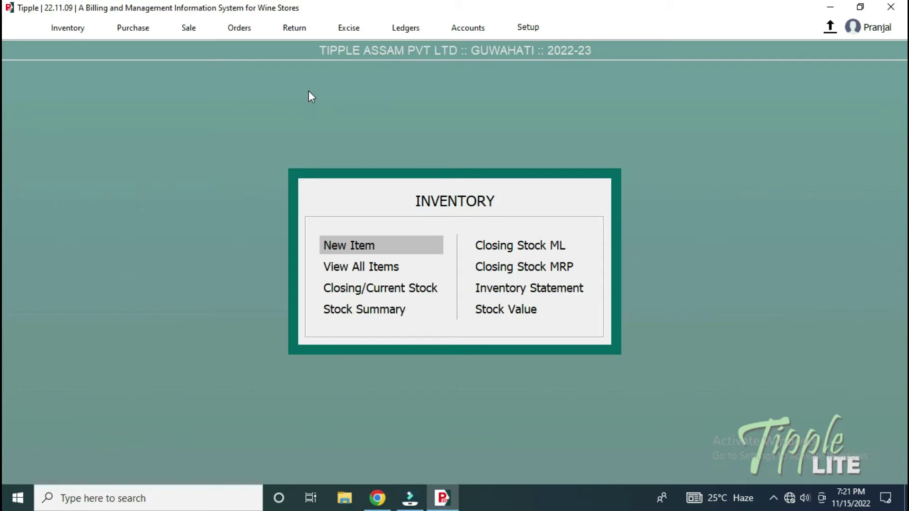
pyautogui.press('Return')
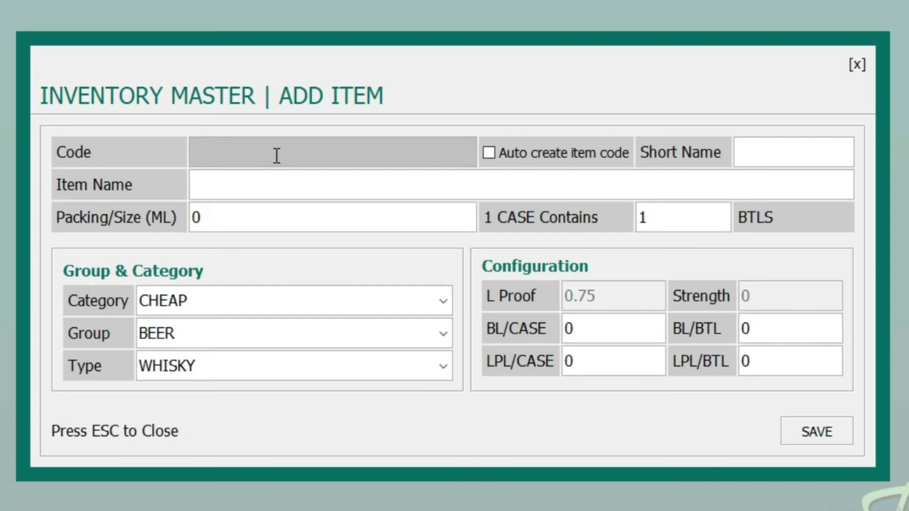
pyautogui.write('8901522000108')
pyautogui.press('Return')
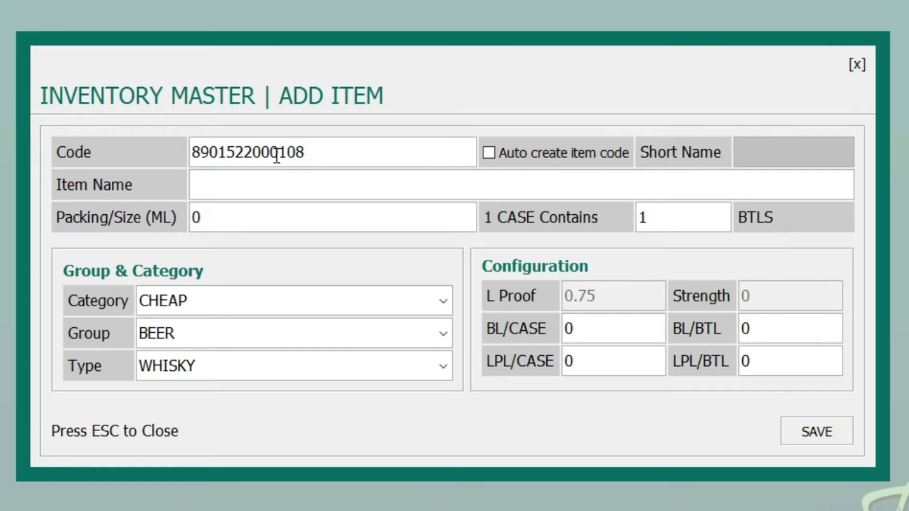
pyautogui.click(277, 154)
pyautogui.doubleClick(277, 154)
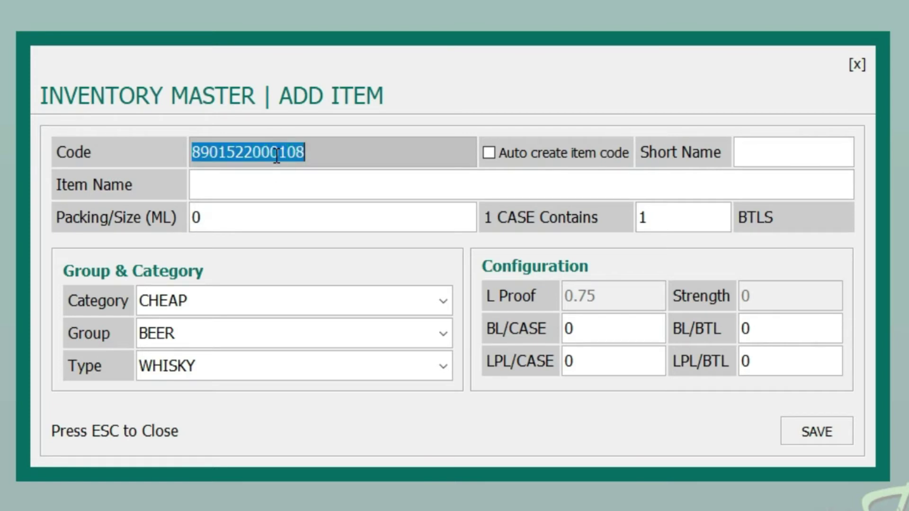
pyautogui.press('BackSpace')
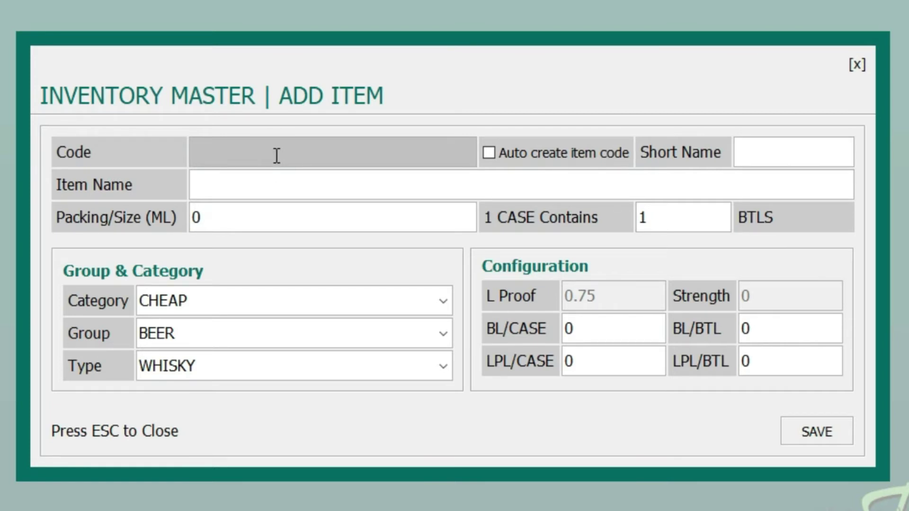
pyautogui.write('166852036')
pyautogui.press('Return')
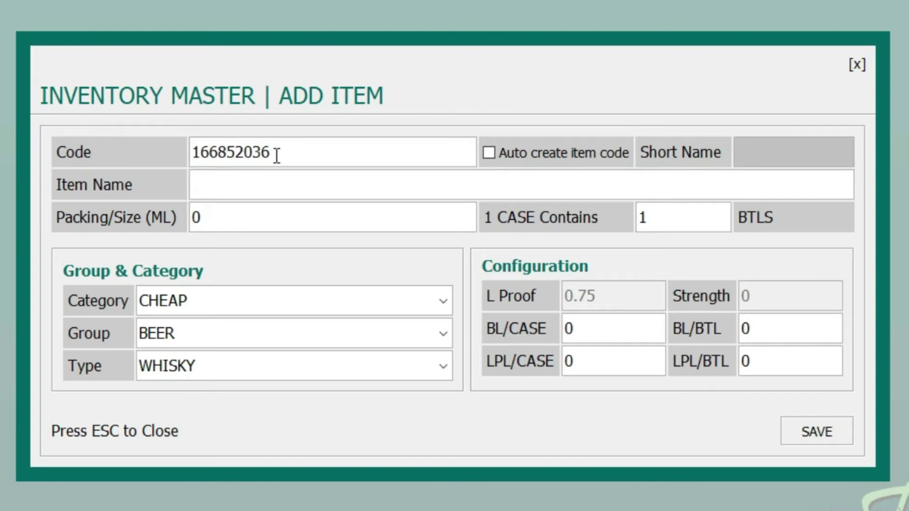
pyautogui.click(286, 152)
pyautogui.moveTo(296, 151); pyautogui.dragTo(184, 150)
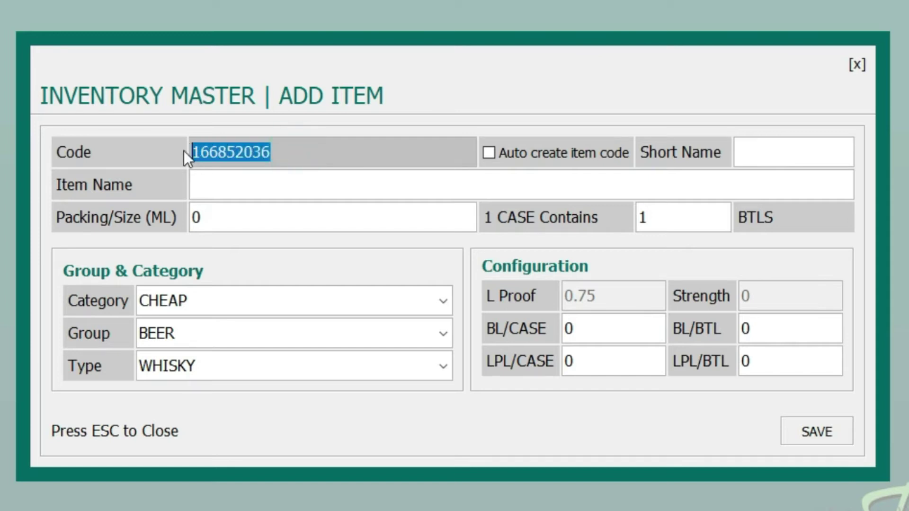
pyautogui.click(326, 152)
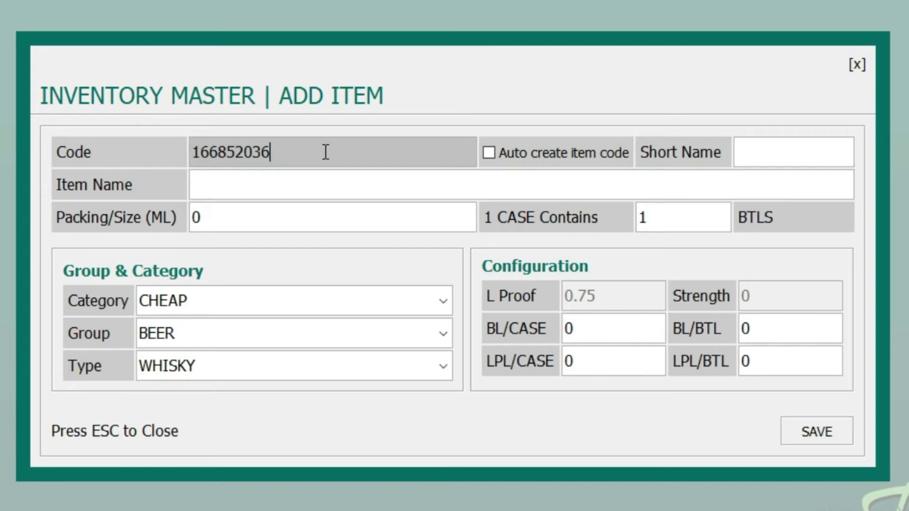
pyautogui.doubleClick(326, 151)
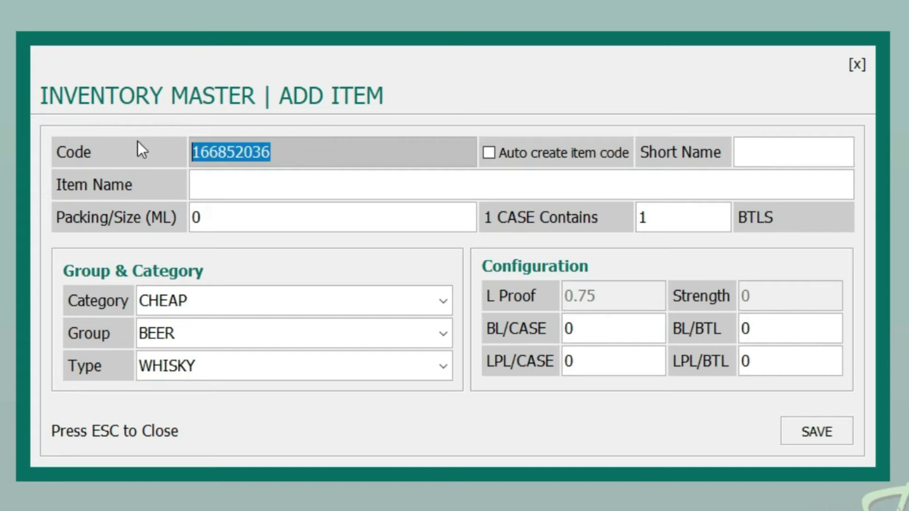
pyautogui.press('BackSpace')
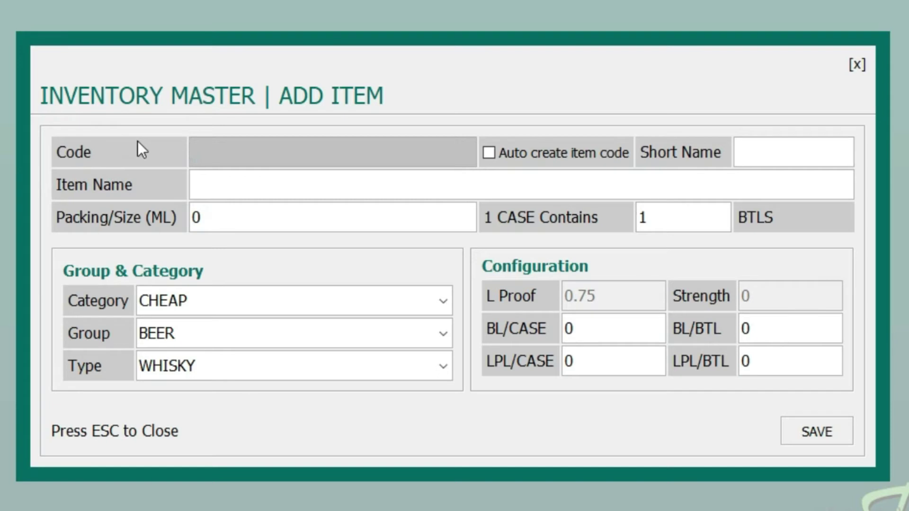
pyautogui.write('166852048')
pyautogui.press('Return')
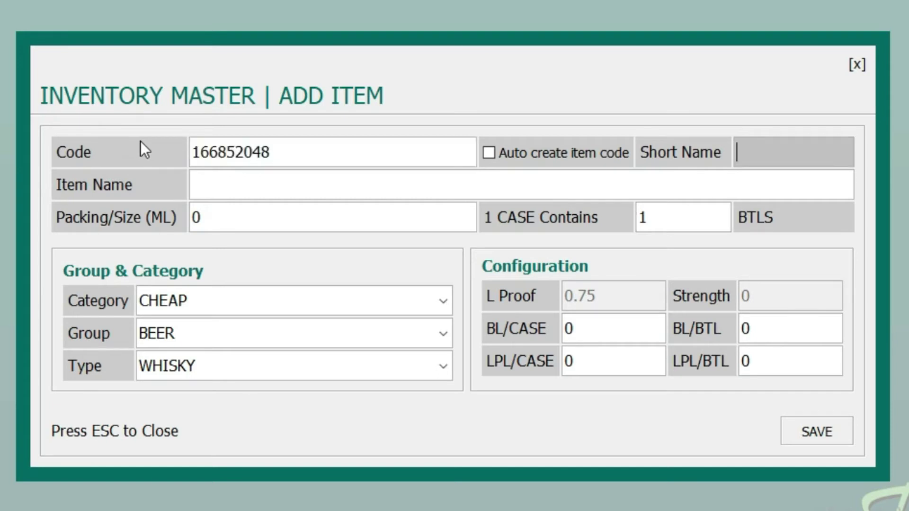
pyautogui.click(288, 151)
pyautogui.moveTo(288, 150); pyautogui.dragTo(120, 137)
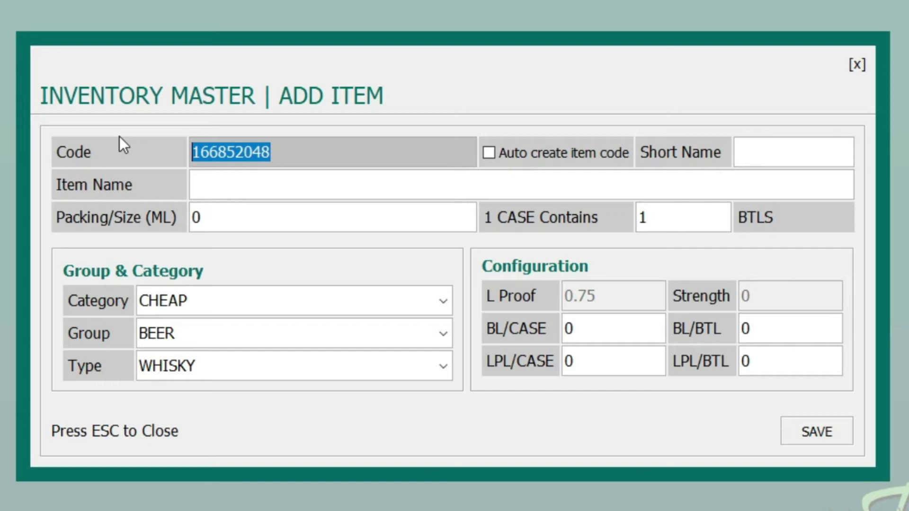
pyautogui.write('8901522000108')
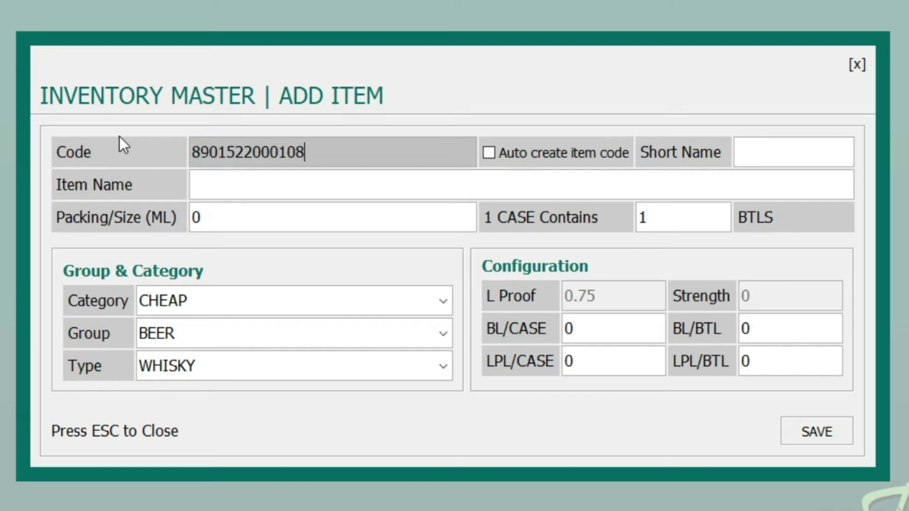
pyautogui.press('Return')
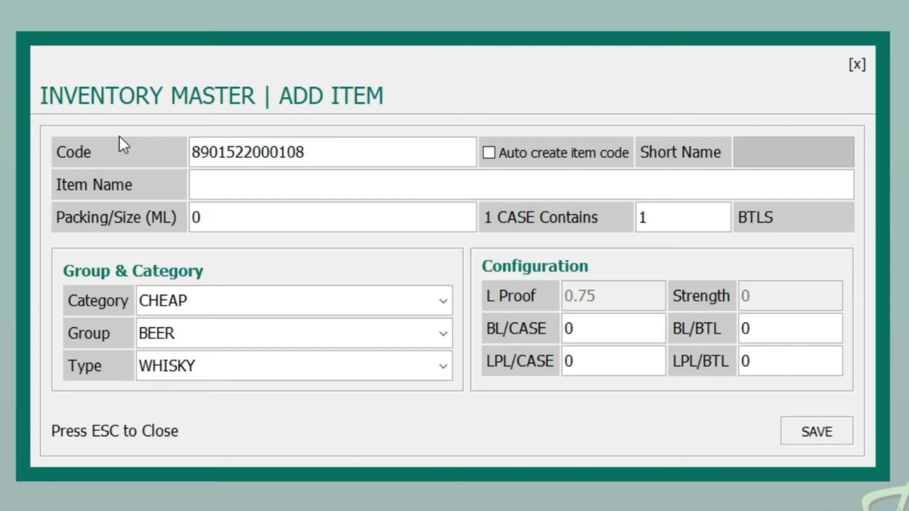
# - Enter IB as the item's short name and IMPERIAL BLUE WHISKY as its item name
pyautogui.write('IB')
pyautogui.press('Return')
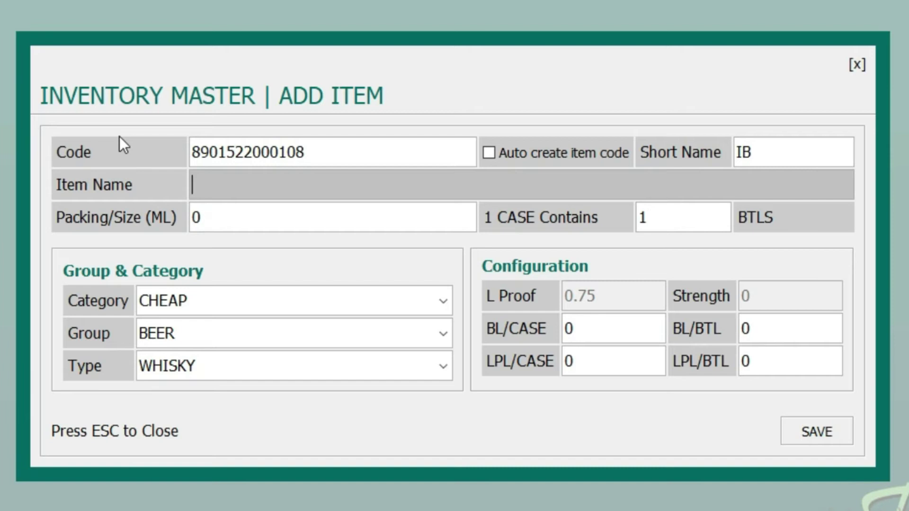
pyautogui.write('IMPERIAL BLUE WHISKY')
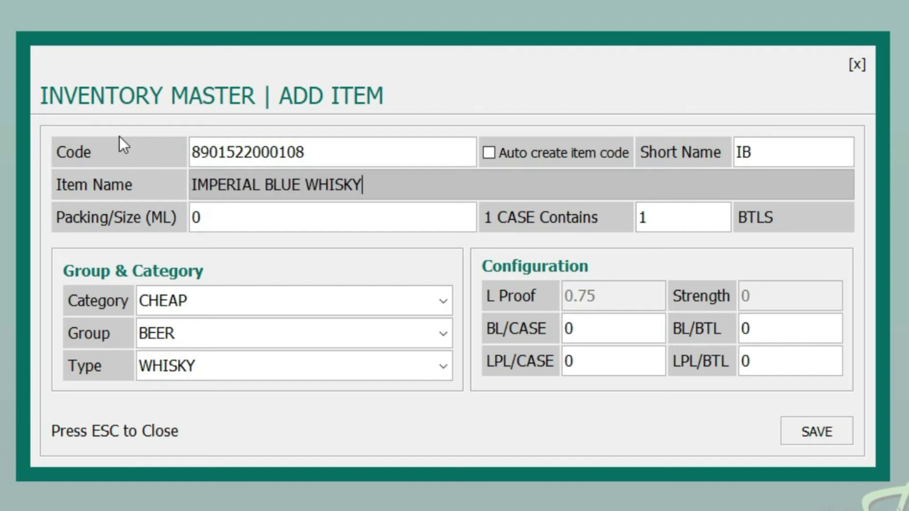
pyautogui.press('Return')
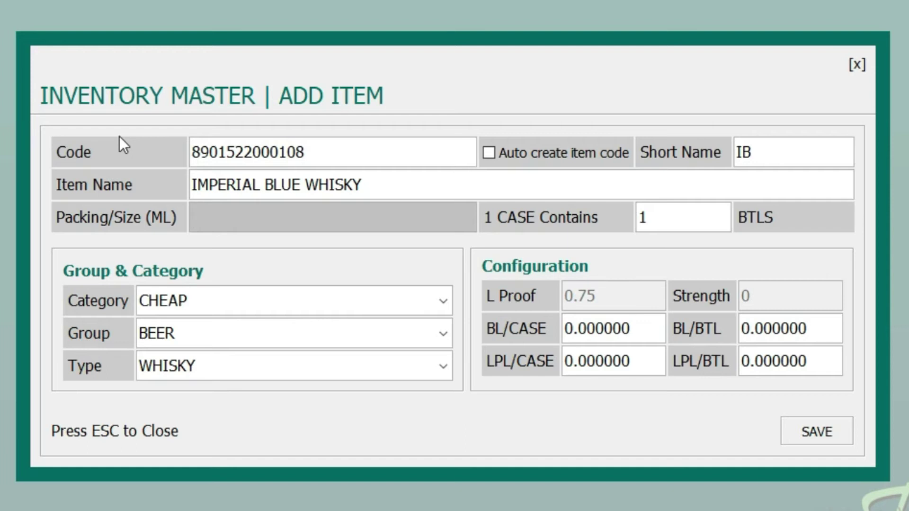
# - Set the packing size to 750 ML and the case contents to 12 bottles
pyautogui.write('7')
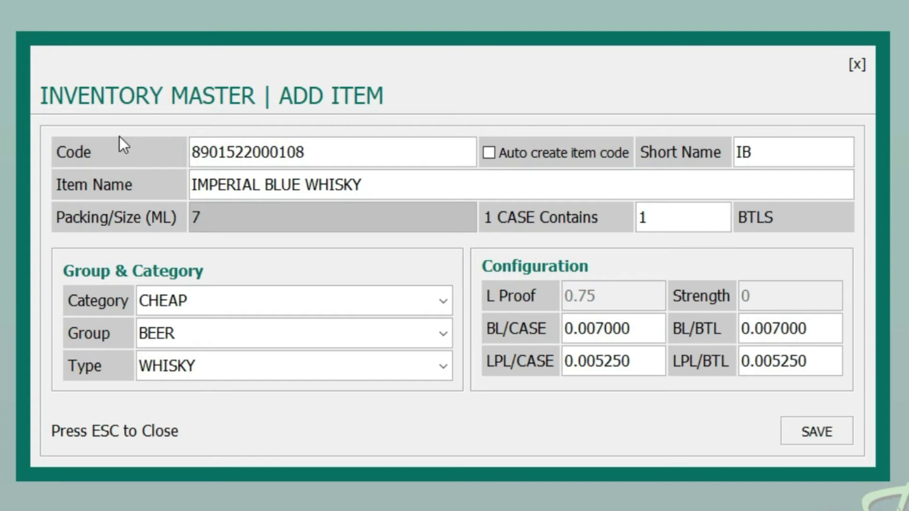
pyautogui.write('50')
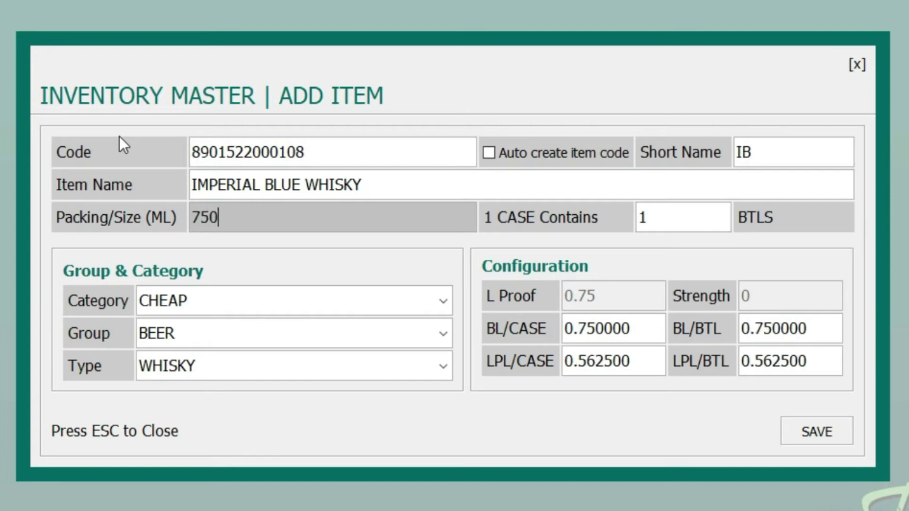
pyautogui.press('Return')
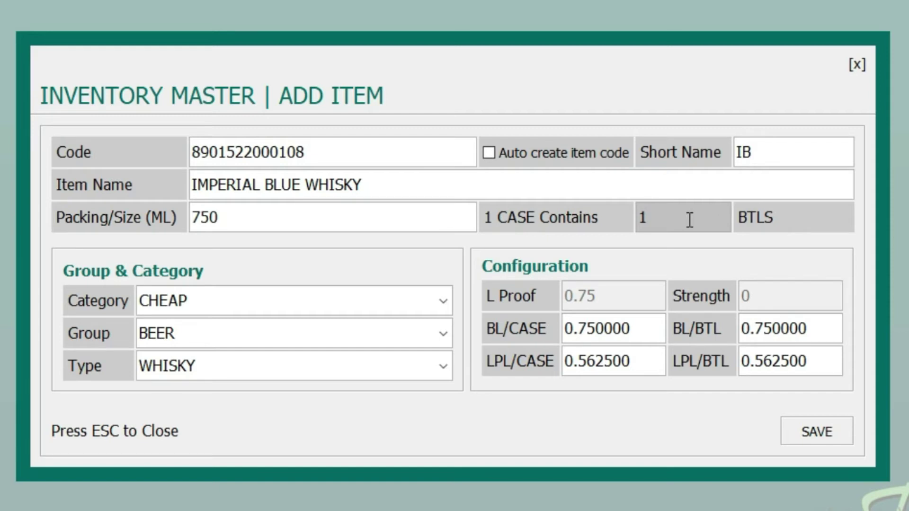
pyautogui.write('2')
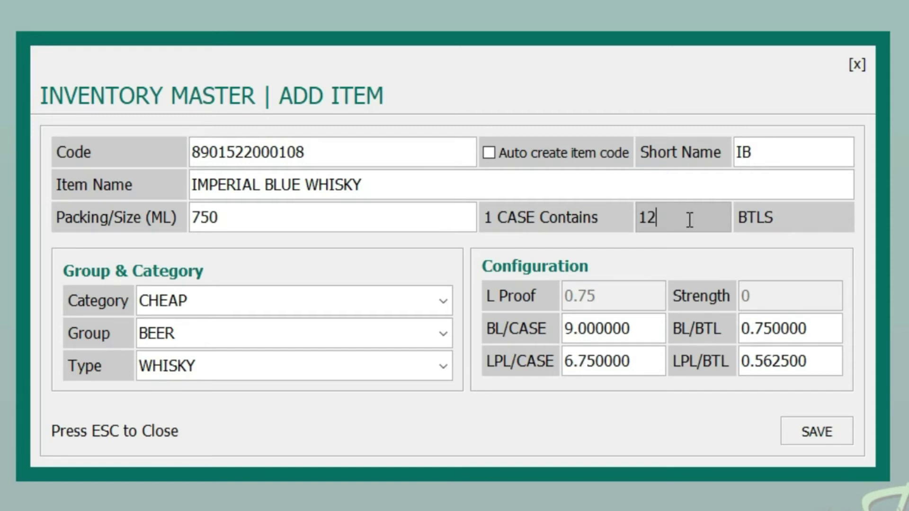
pyautogui.press('Return')
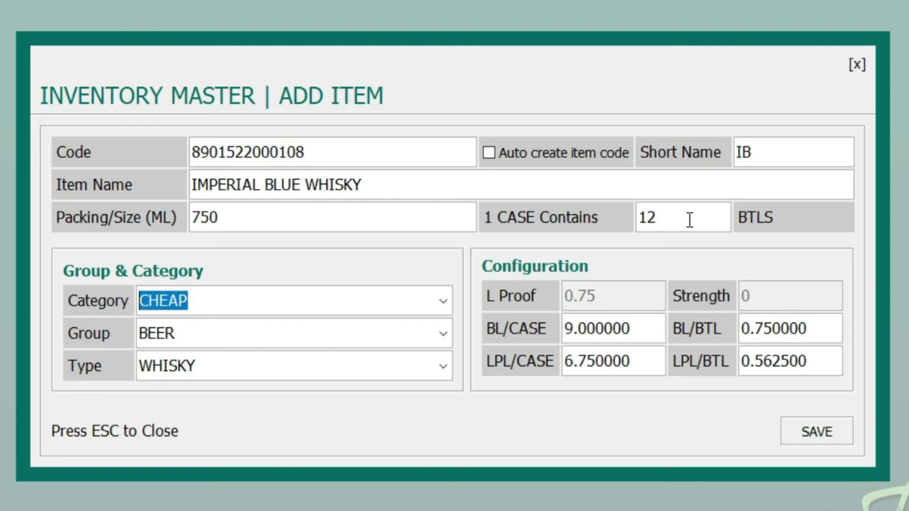
# - Classify the item under category LUXUARY, group IMFL and type WHISKY
pyautogui.write('LUXUARY')
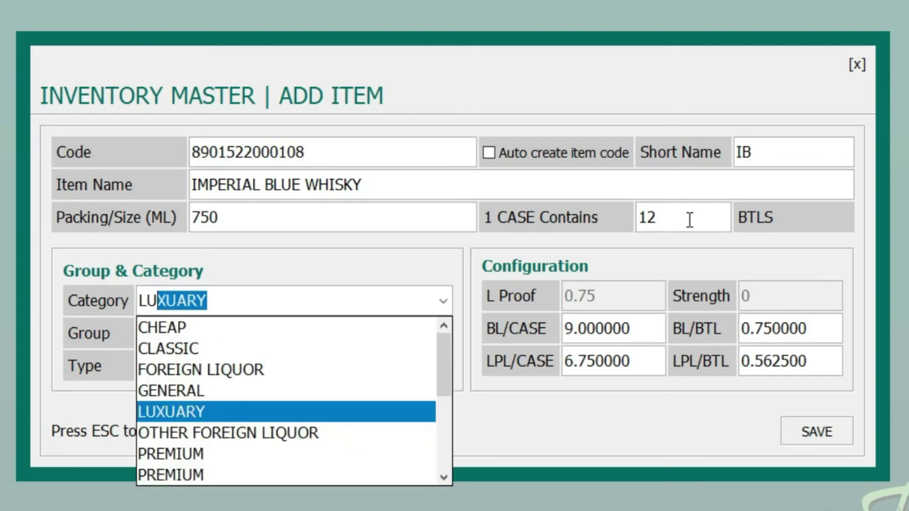
pyautogui.press('Return')
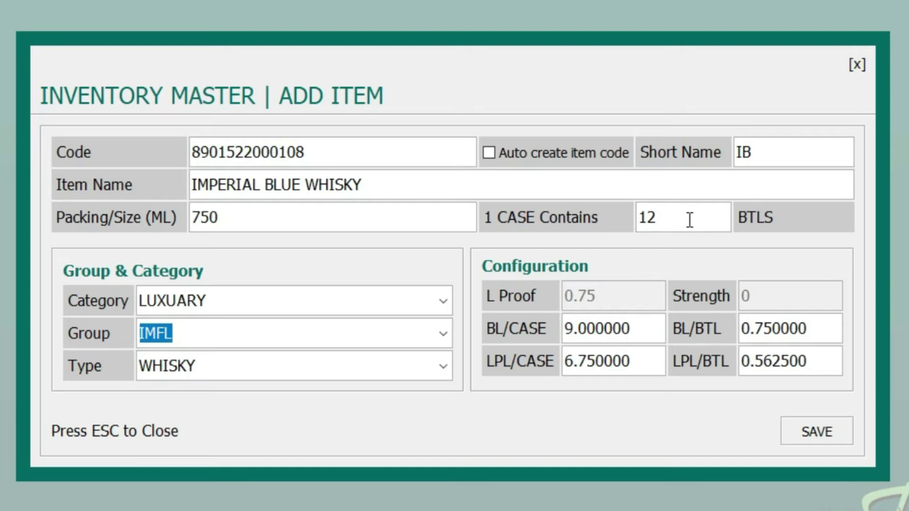
pyautogui.press('Return')
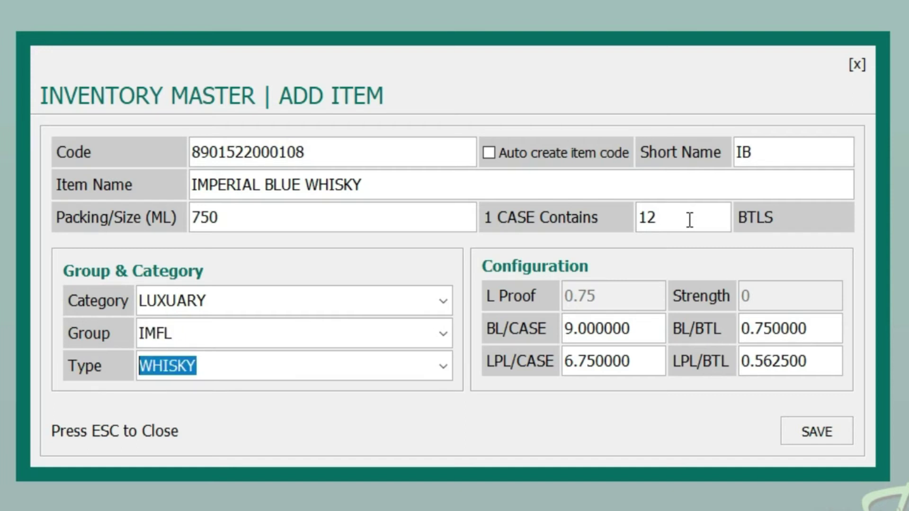
pyautogui.hotkey('alt', 'Down')
pyautogui.press('Down')
pyautogui.press('Up')
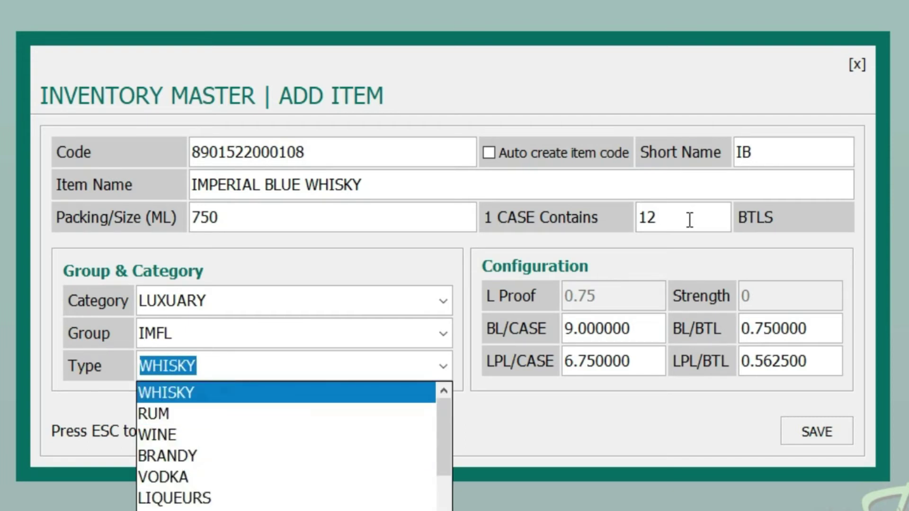
pyautogui.press('Return')
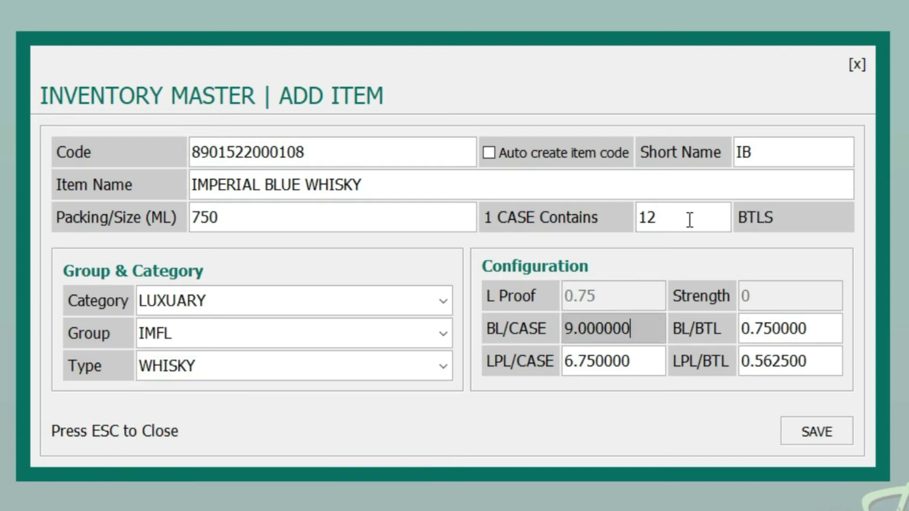
# - Accept the calculated BL and LPL values and save the new item
pyautogui.press('Return')
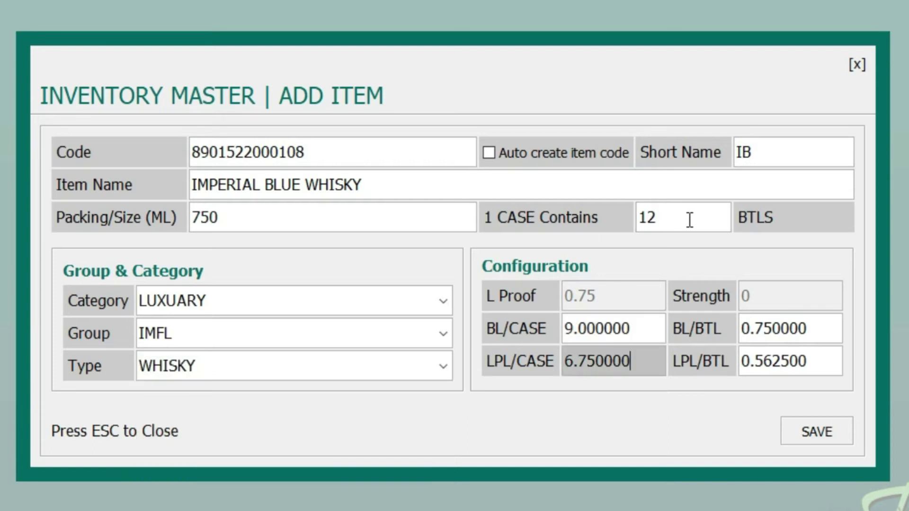
pyautogui.press('Return')
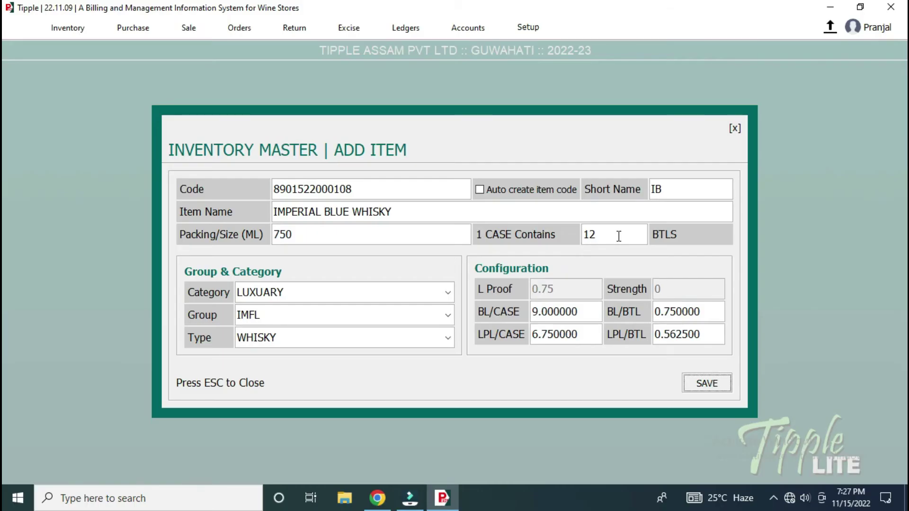
pyautogui.press('Return')
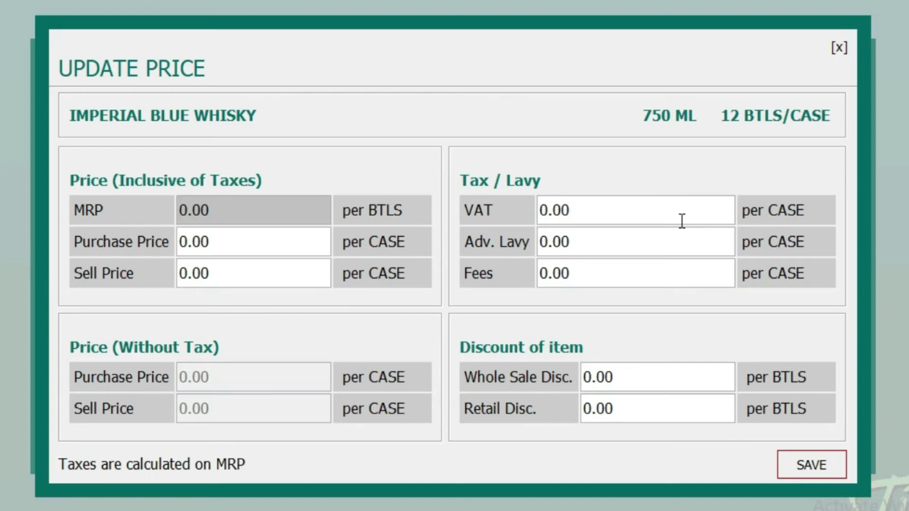
# - Set the item's MRP to 400 per bottle and its tax-inclusive purchase price to 4000 per case
pyautogui.press('Delete')
pyautogui.press('Delete')
pyautogui.press('Delete')
pyautogui.press('Delete')
pyautogui.write('3')
pyautogui.press('BackSpace')
pyautogui.write('400')
pyautogui.press('Tab')
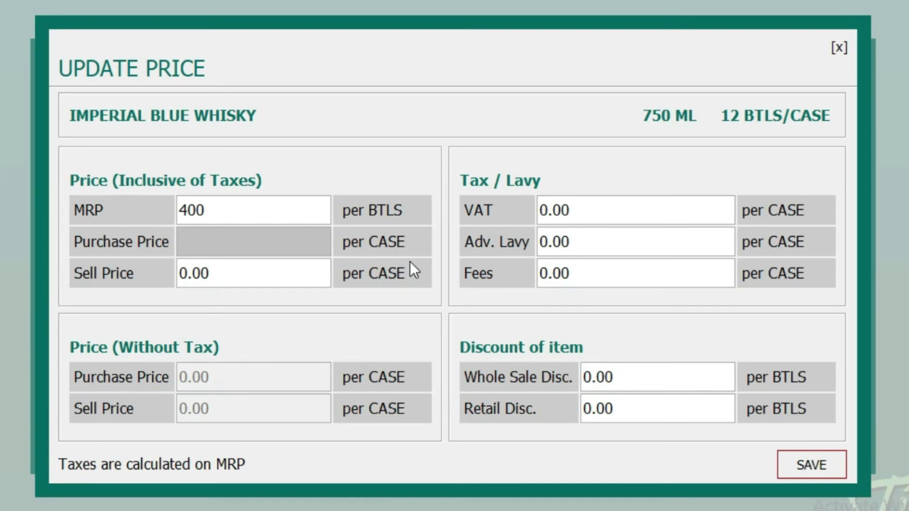
pyautogui.write('4000')
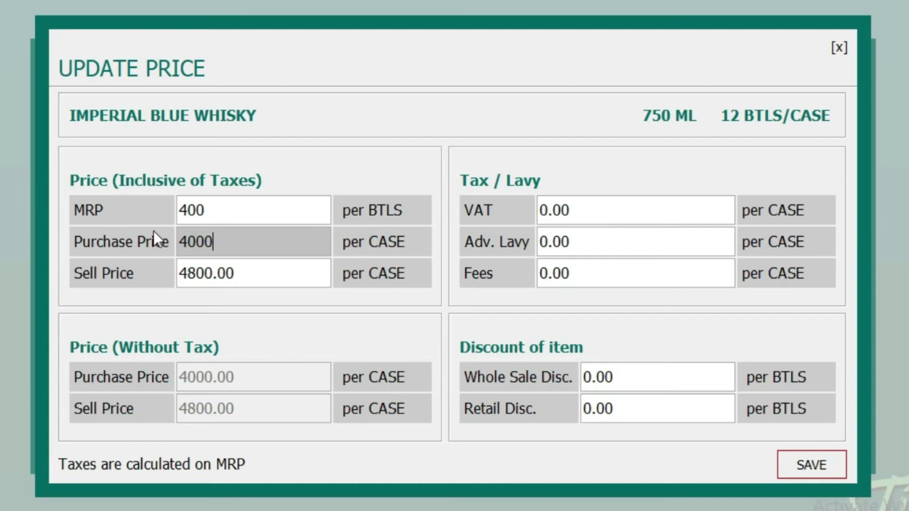
pyautogui.press('Tab')
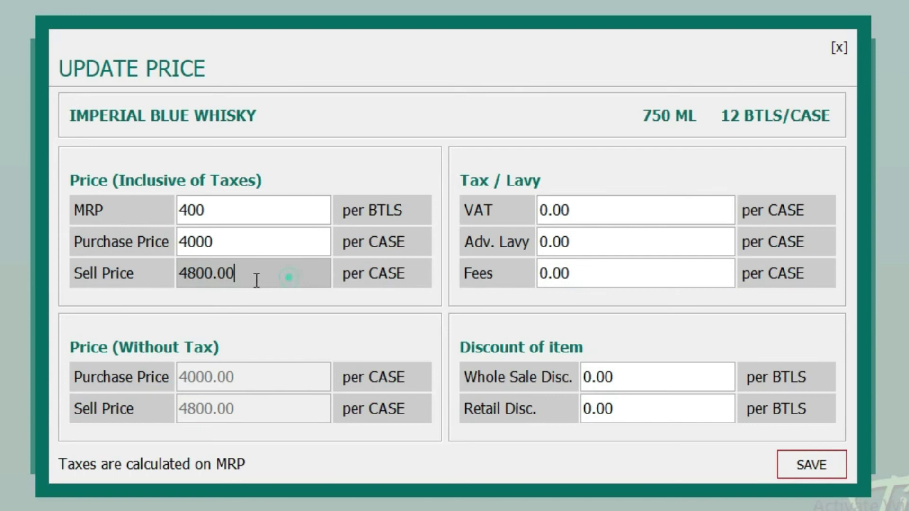
# - Clear the tax-inclusive sell price and fill it again with 4800.00 per case
pyautogui.doubleClick(290, 277)
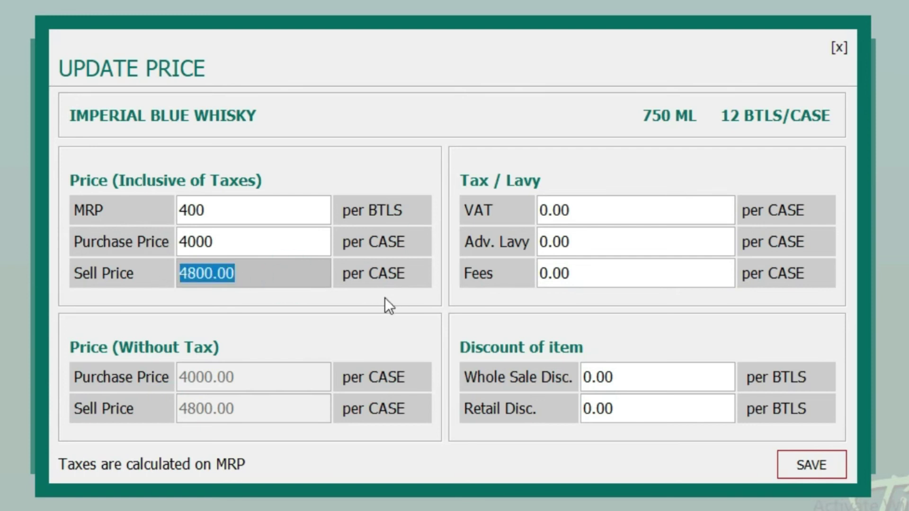
pyautogui.press('BackSpace')
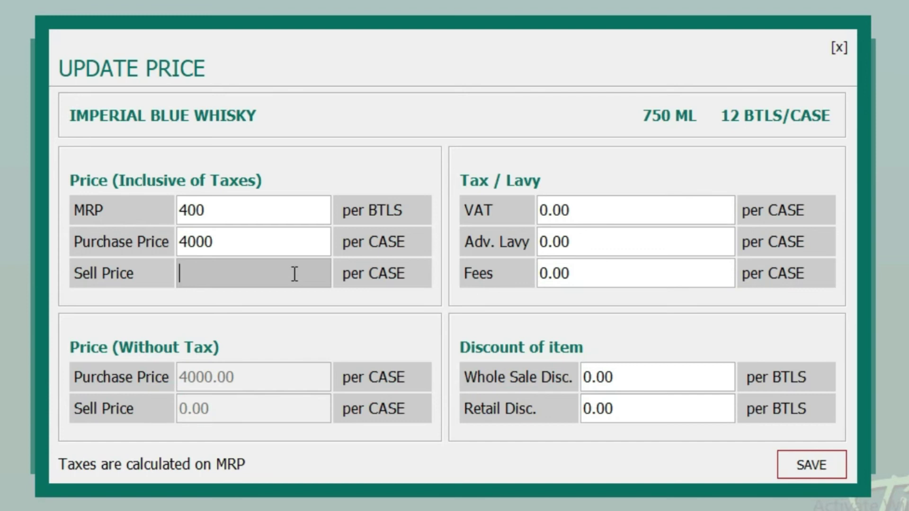
pyautogui.press('Tab')
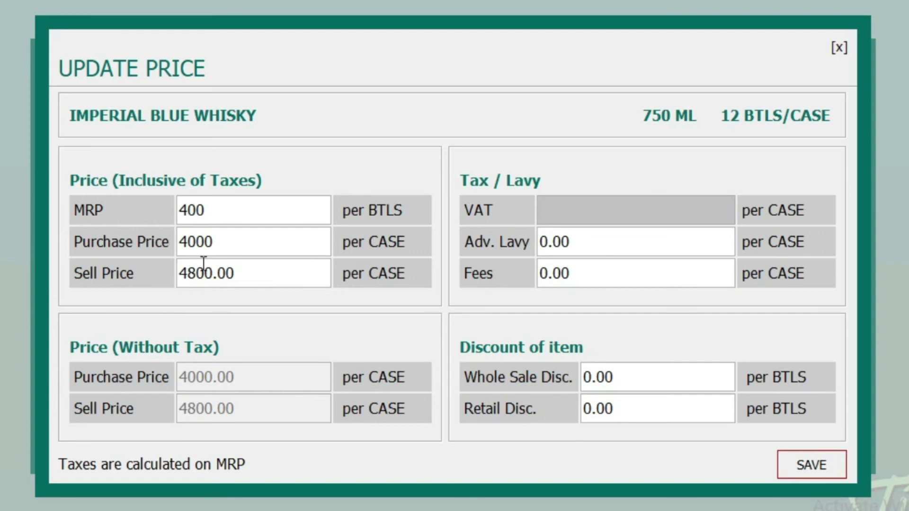
# - Set the VAT, Adv. Lavy and Fees amounts to 0 per case
pyautogui.press('Tab')
pyautogui.click(644, 205)
pyautogui.press('Tab')
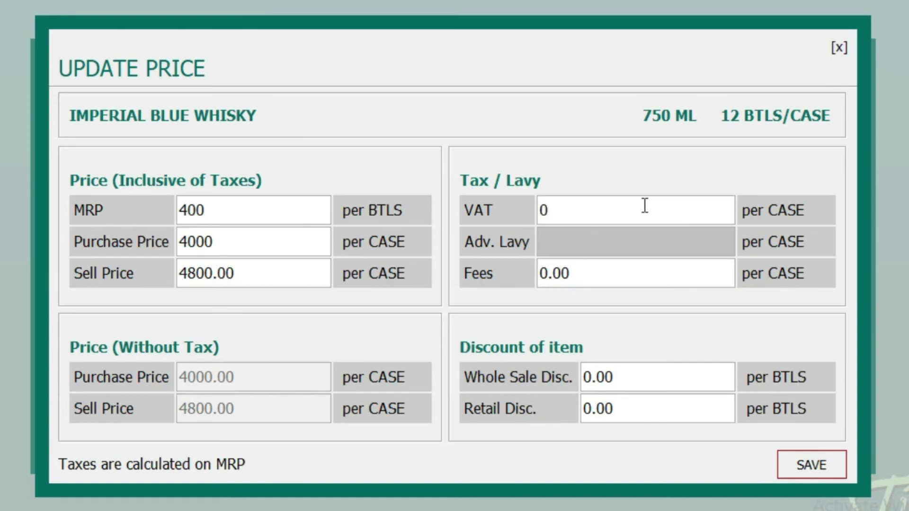
pyautogui.press('Tab')
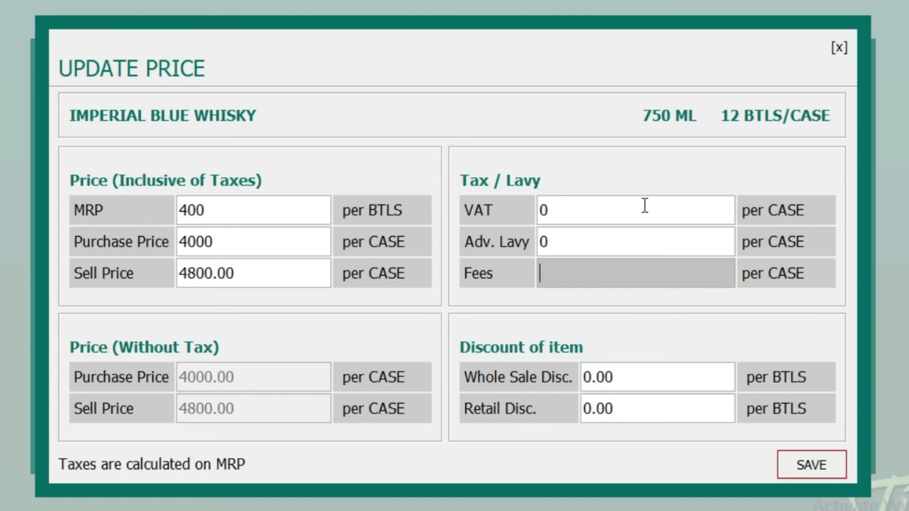
pyautogui.press('Tab')
# - Set the wholesale and retail discounts to 0 per bottle and save the item's prices
pyautogui.press('Tab')
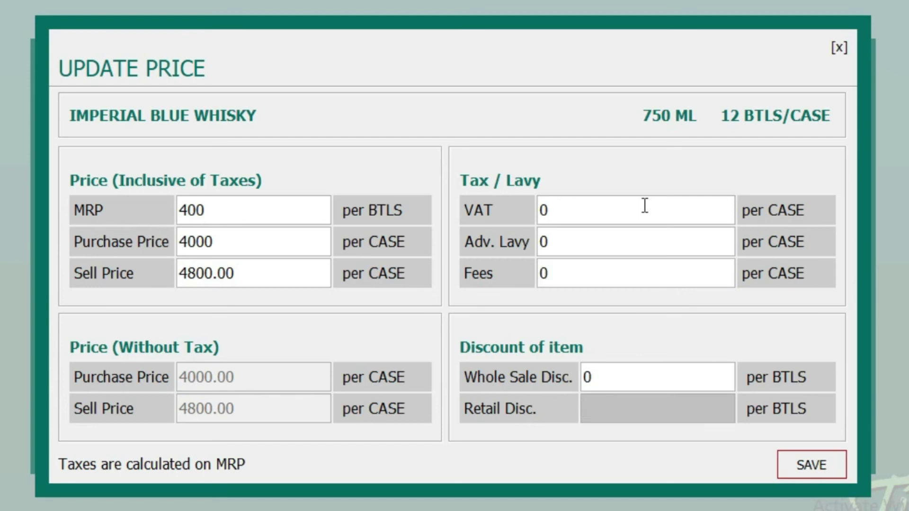
pyautogui.press('Tab')
pyautogui.press('Return')
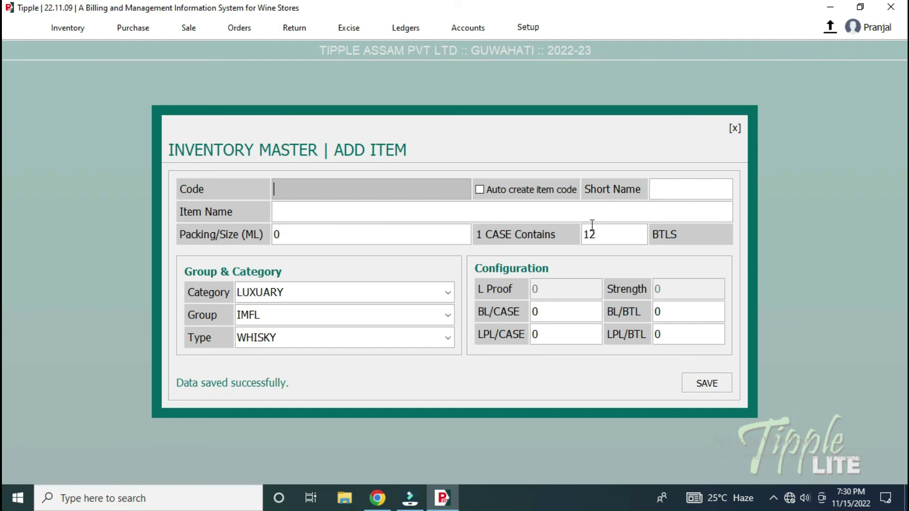
# - Close the form for adding items and open the list of all inventory items
pyautogui.press('Escape')
pyautogui.press('Escape')
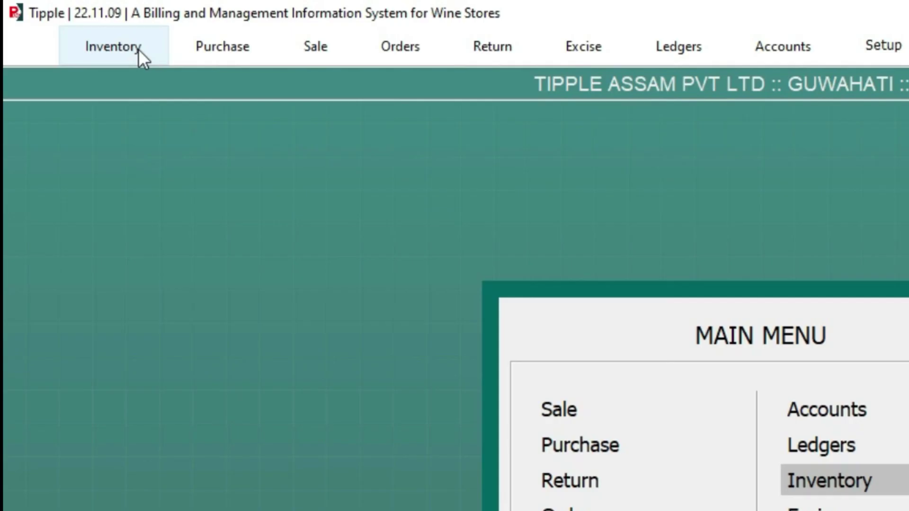
pyautogui.click(83, 31)
pyautogui.click(103, 87)
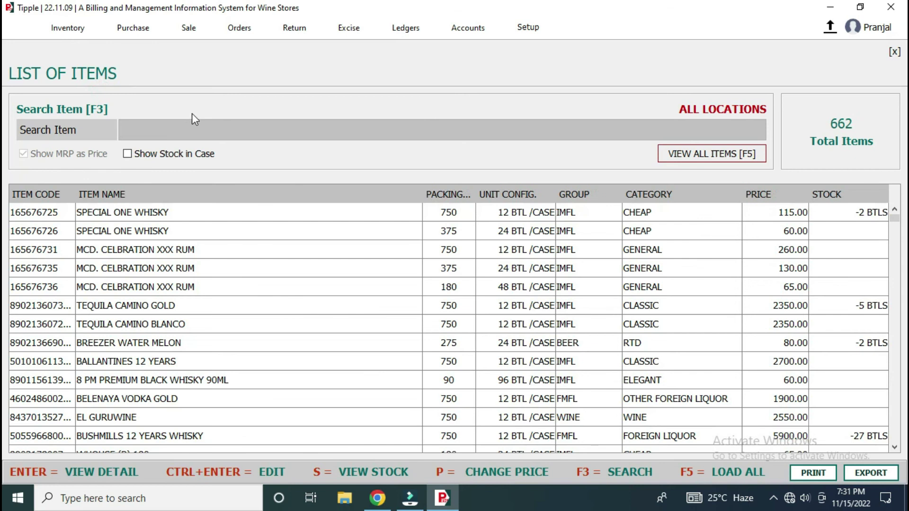
# - Search the item list for IMPERI and select the 750 ML Imperial Blue Whisky priced at 400.00
pyautogui.write('IMPERI')
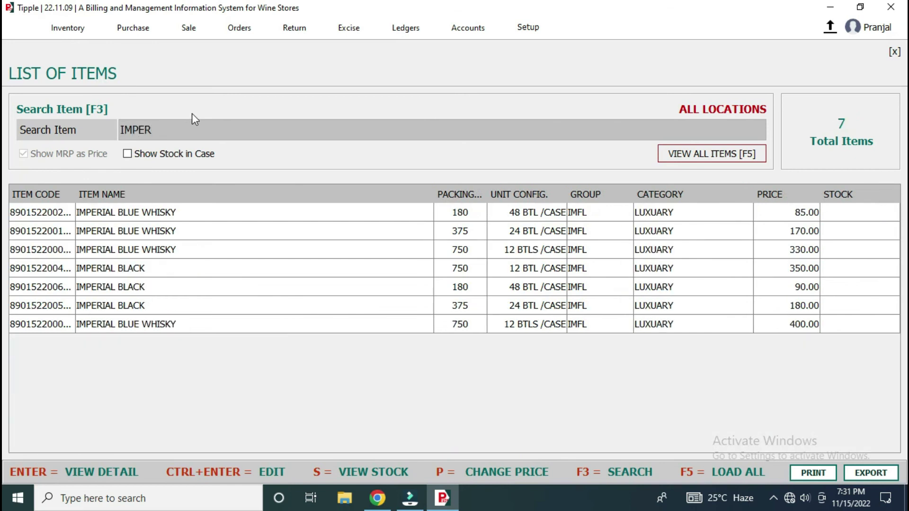
pyautogui.press('Down')
pyautogui.press('Down')
pyautogui.press('Down')
pyautogui.press('Down')
pyautogui.press('Down')
pyautogui.press('Down')
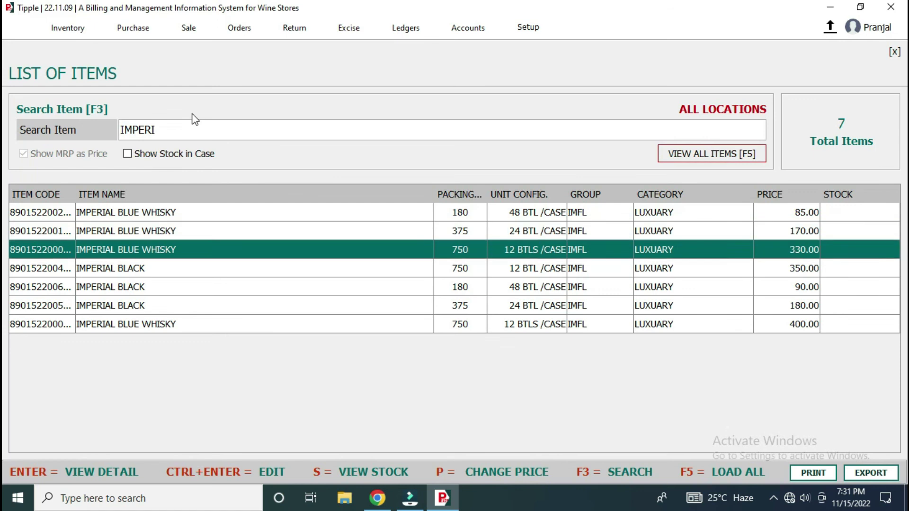
pyautogui.click(724, 322)
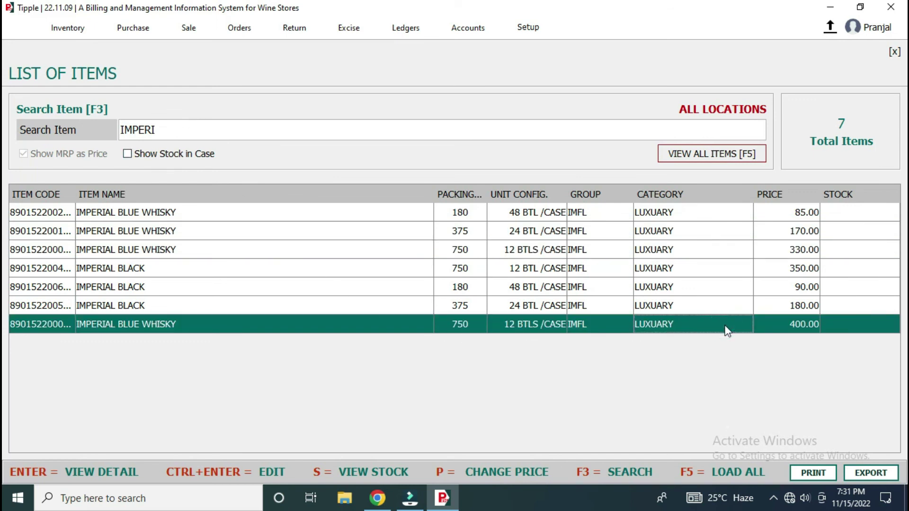